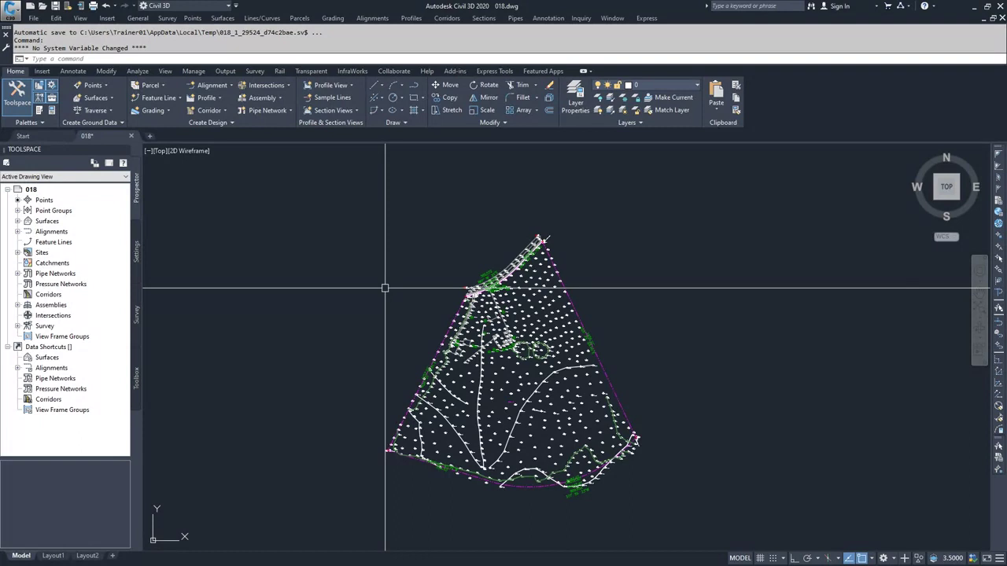
Run MAPCHECK and create a new mapcheck named 'Boundry'
text(mapch)
text(eck)
key(Return)
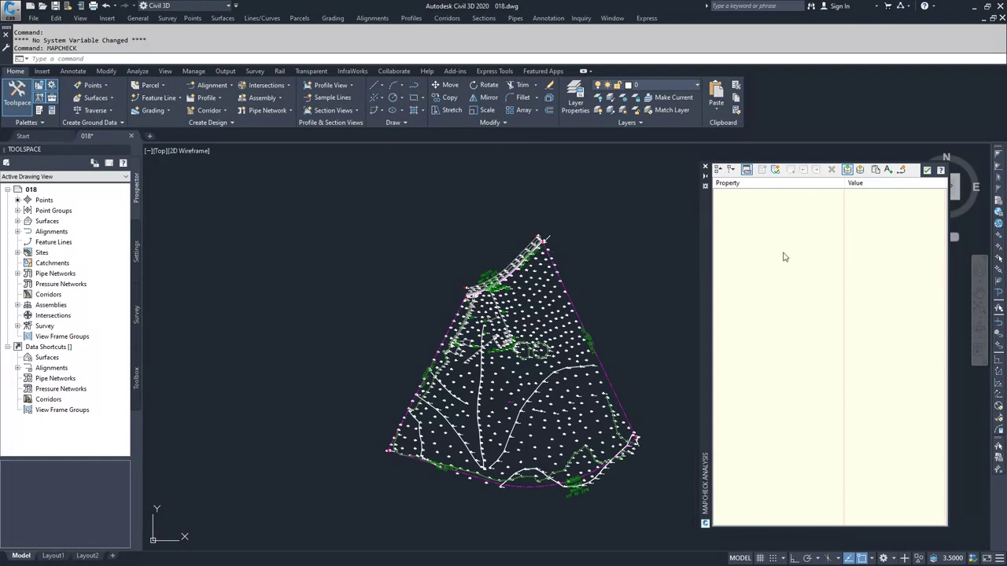
click(776, 170)
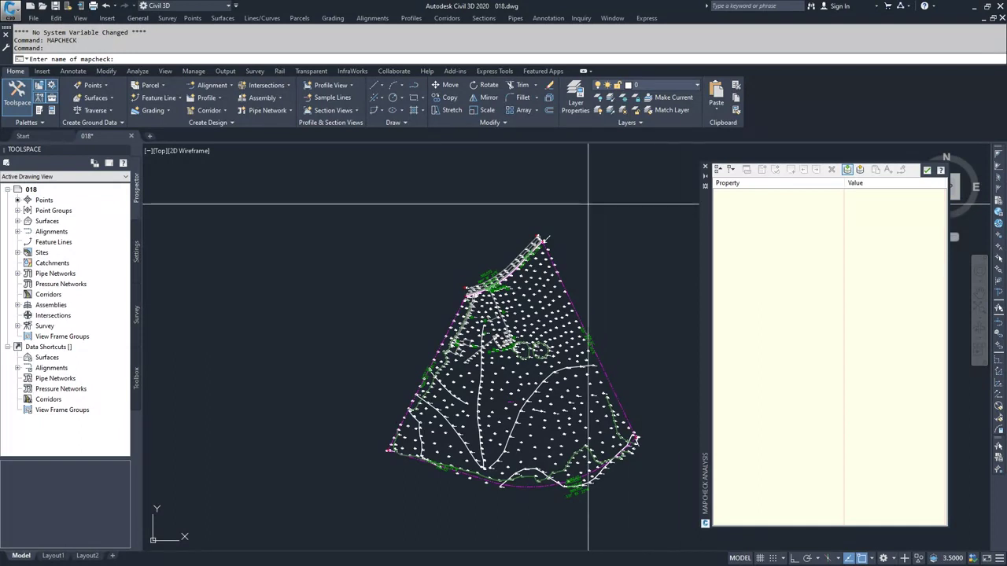
text(Bo)
text(undry)
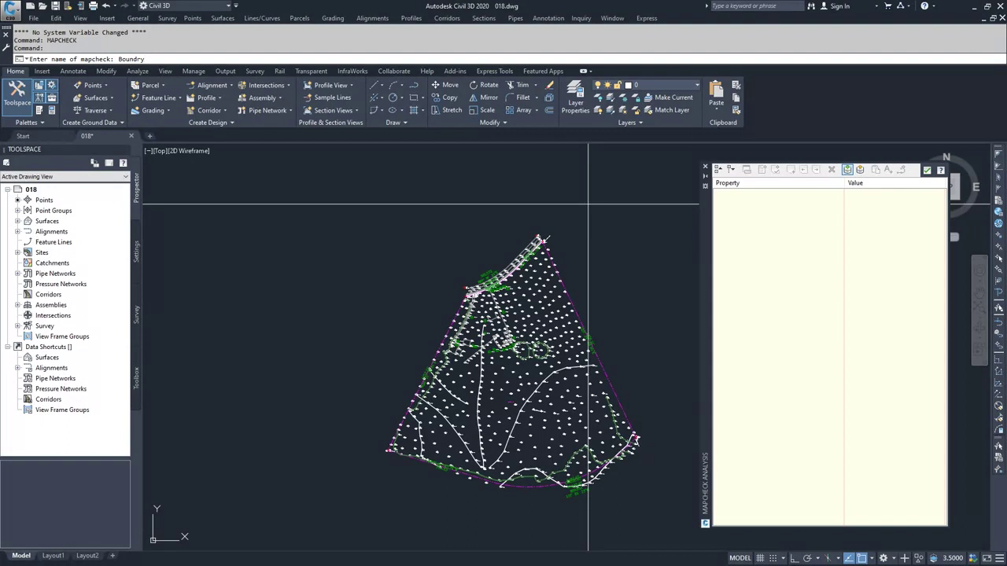
key(Return)
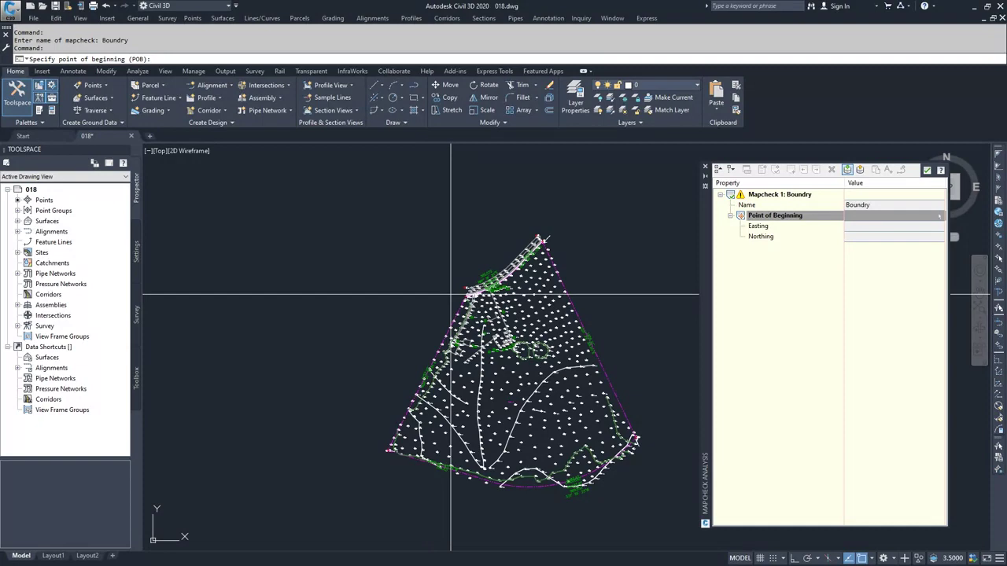
Snap the point of beginning to the parcel's top-left vertex (E 11820697.3580, N 3757677.7994)
scroll(451, 296, up, 3)
scroll(458, 291, up, 3)
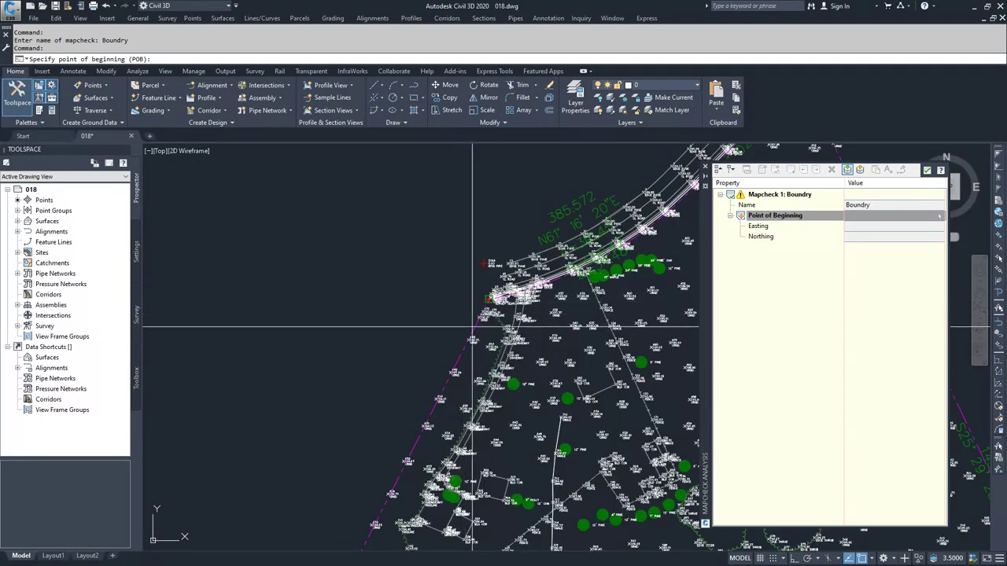
click(472, 325)
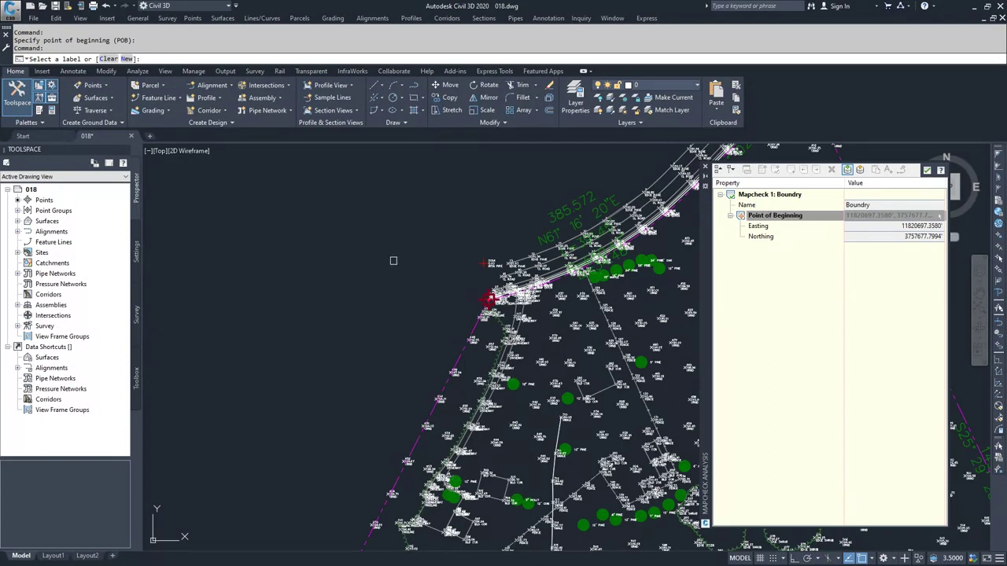
scroll(398, 233, down, 3)
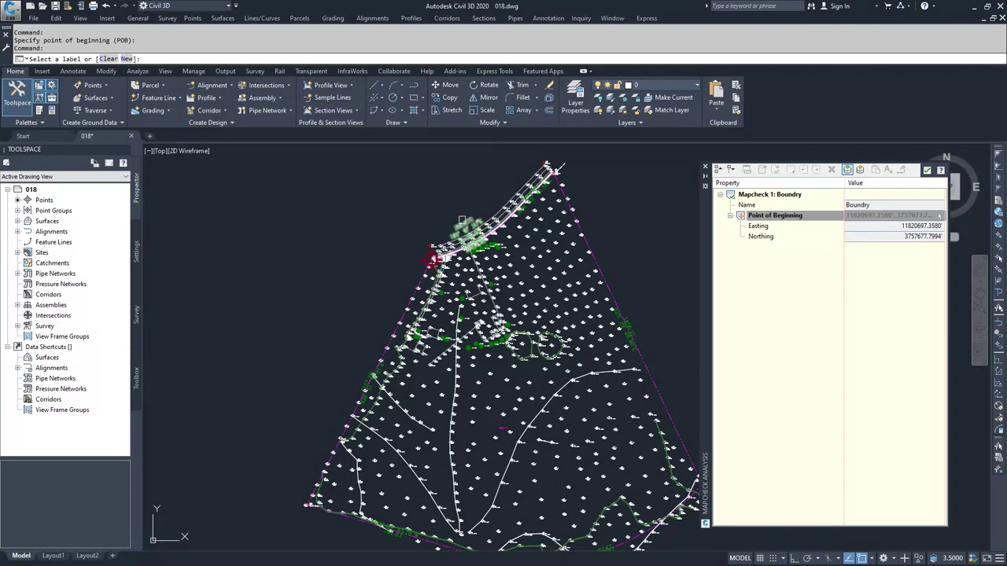
Add the top curve as side 1, flipped counter-clockwise, and the short line as side 2
click(452, 217)
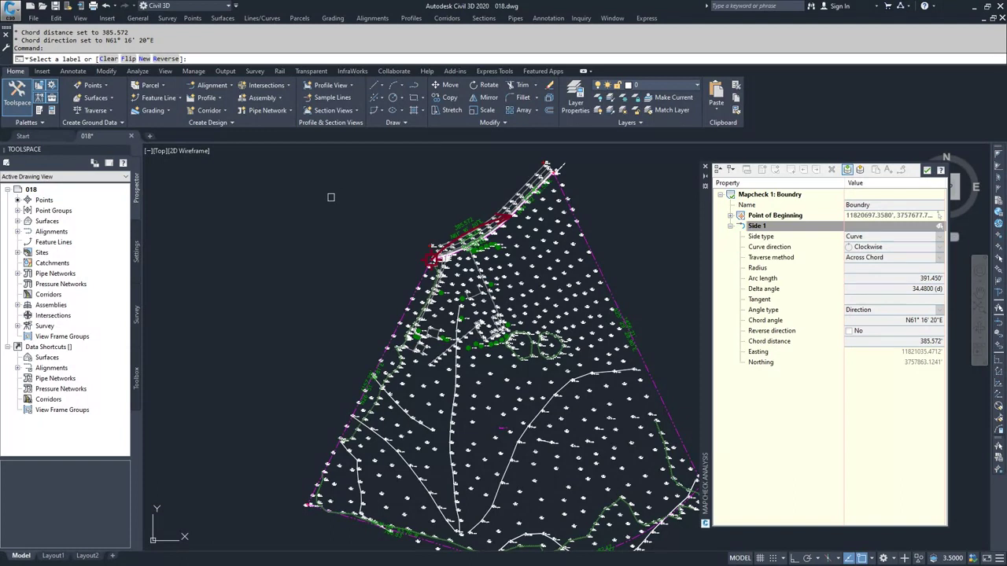
text(f)
key(Return)
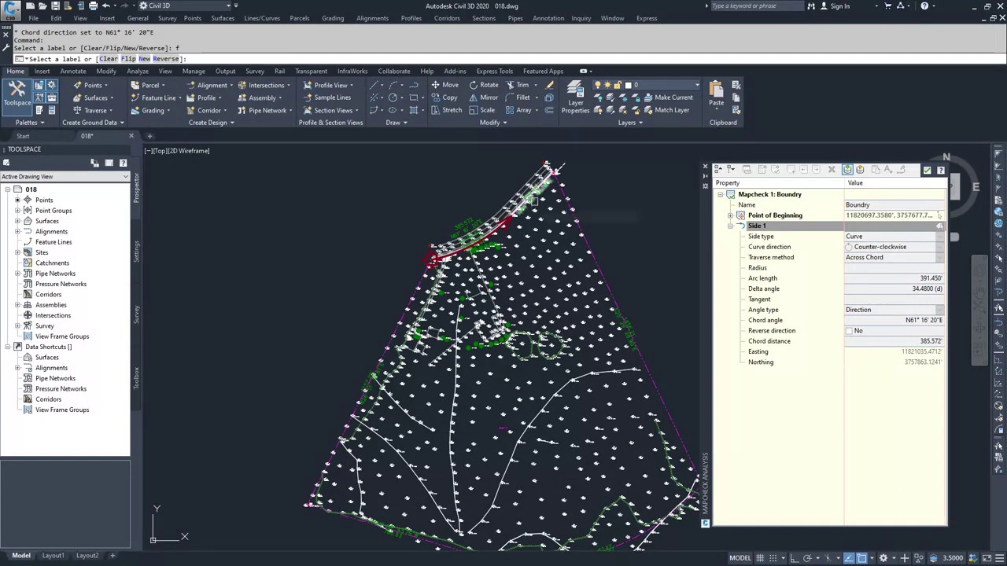
click(535, 201)
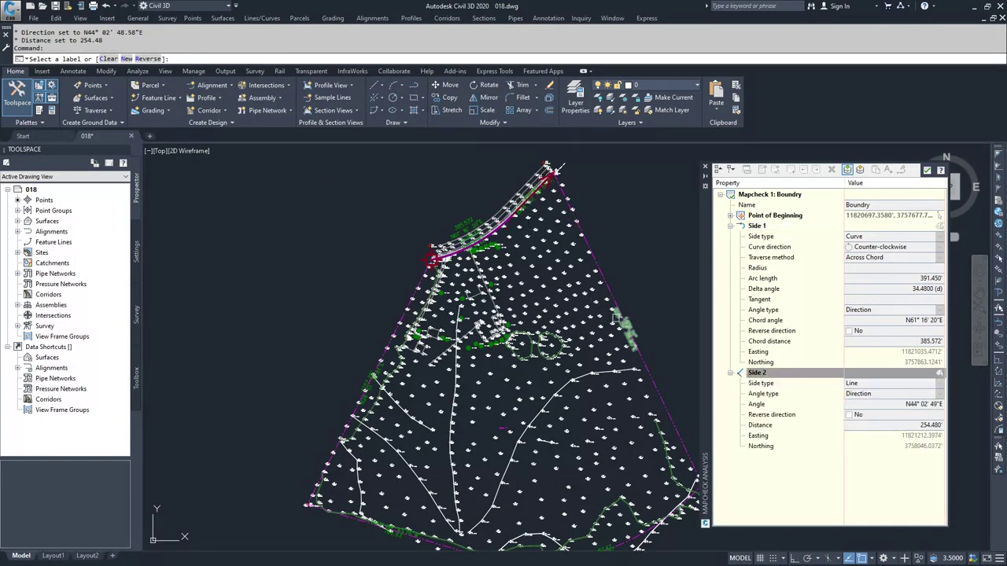
Add the right line, bottom arc, bottom-left and left lines as sides 3–6, then finish
click(629, 326)
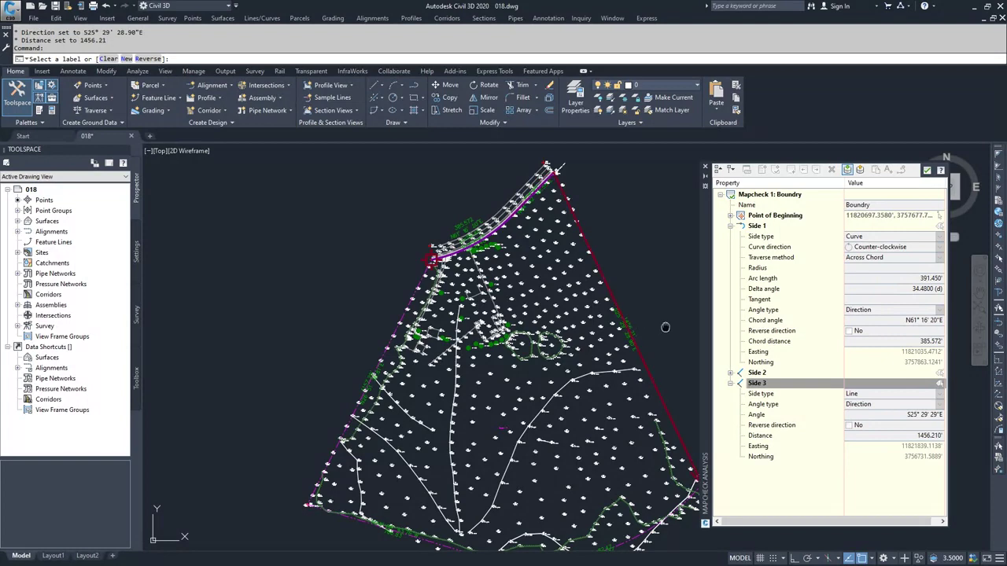
middle_drag(665, 328, 598, 224)
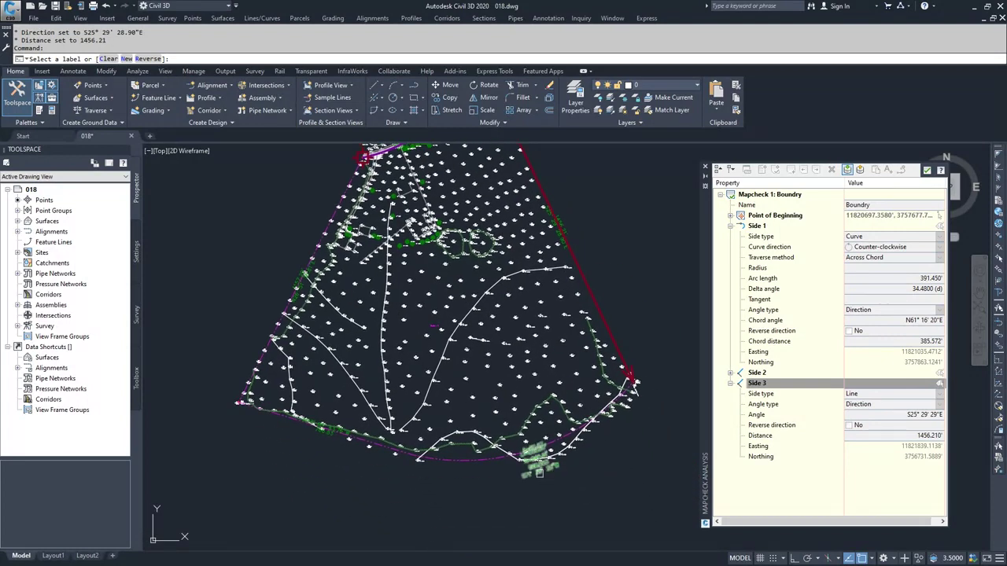
click(539, 470)
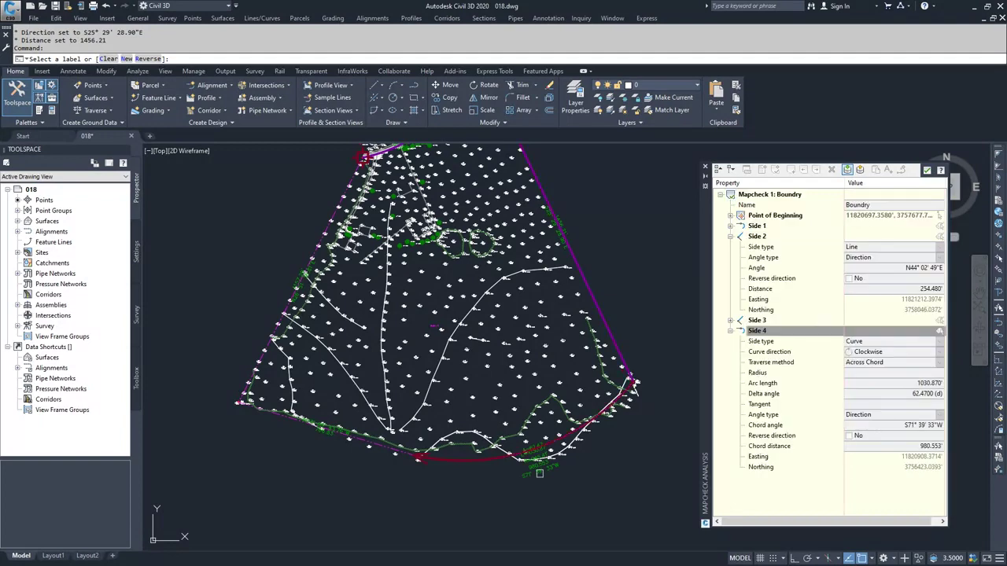
click(322, 435)
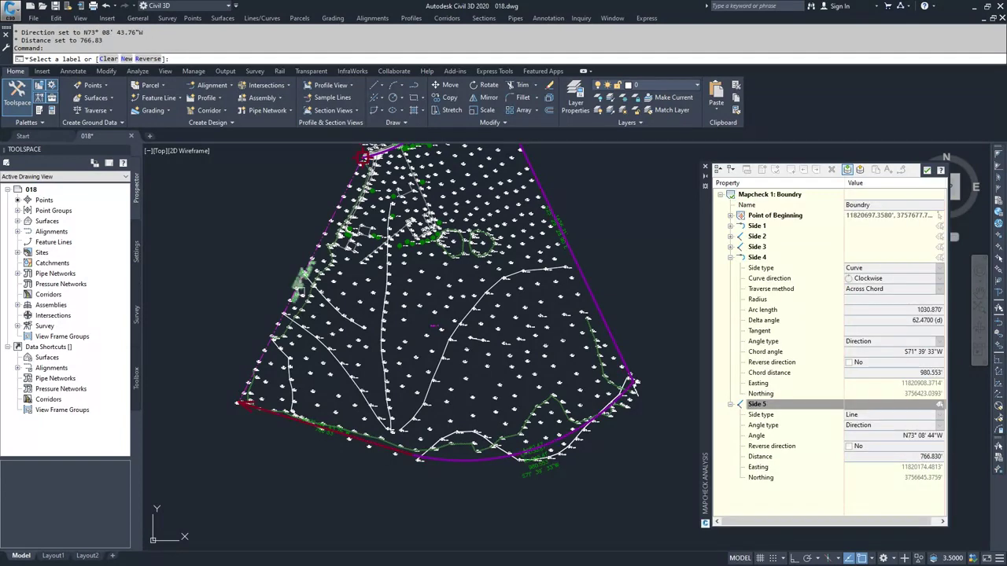
click(301, 293)
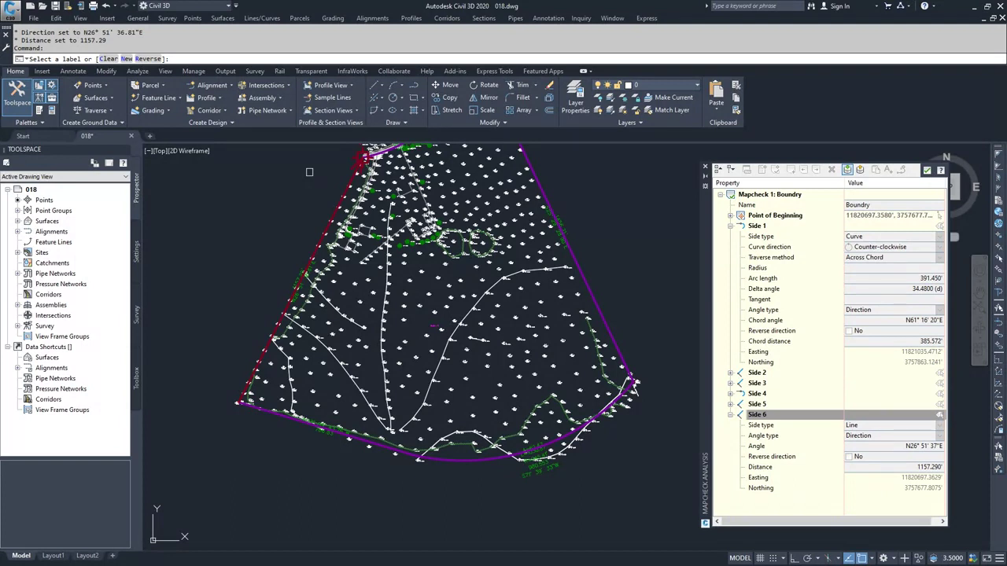
key(Return)
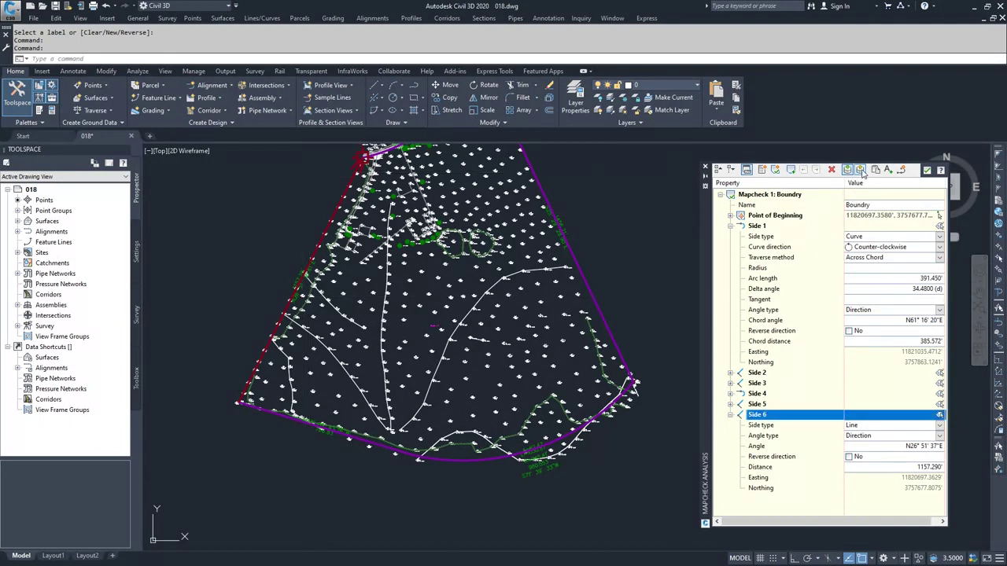
Show the Boundry output: 0.009' error, 1:536962.843 precision, 5057.130' perimeter
click(861, 170)
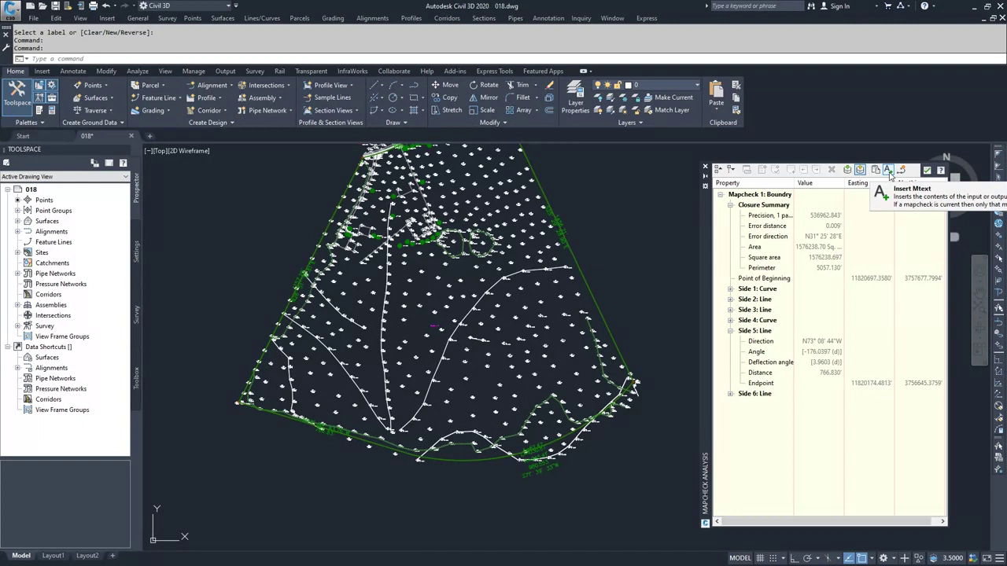
Insert the Boundry report as mtext in an empty area of the drawing
click(889, 171)
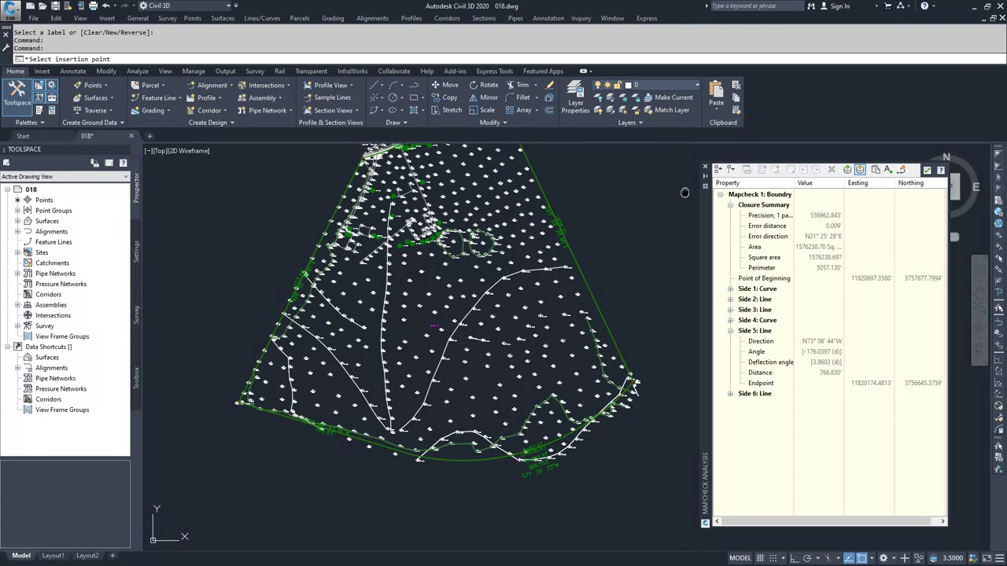
middle_drag(684, 192, 508, 252)
key(Escape)
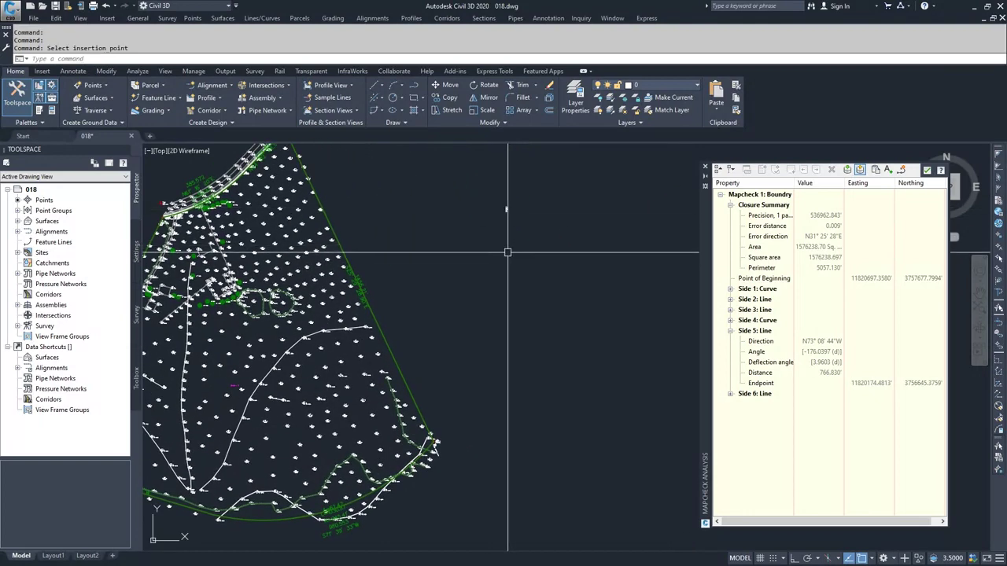
scroll(508, 252, up, 3)
scroll(512, 210, up, 3)
scroll(512, 213, up, 2)
scroll(516, 211, up, 2)
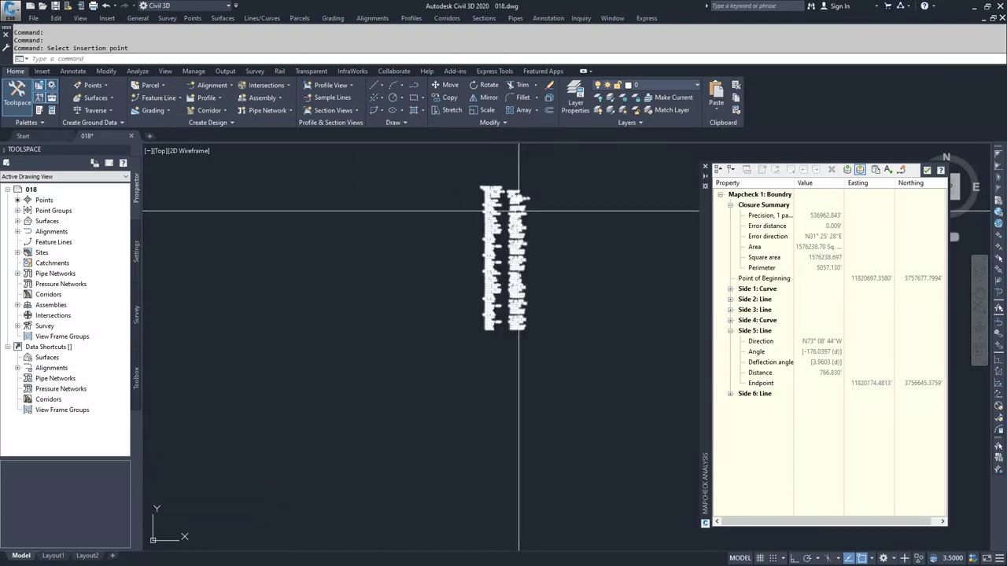
scroll(519, 211, up, 2)
scroll(475, 158, up, 2)
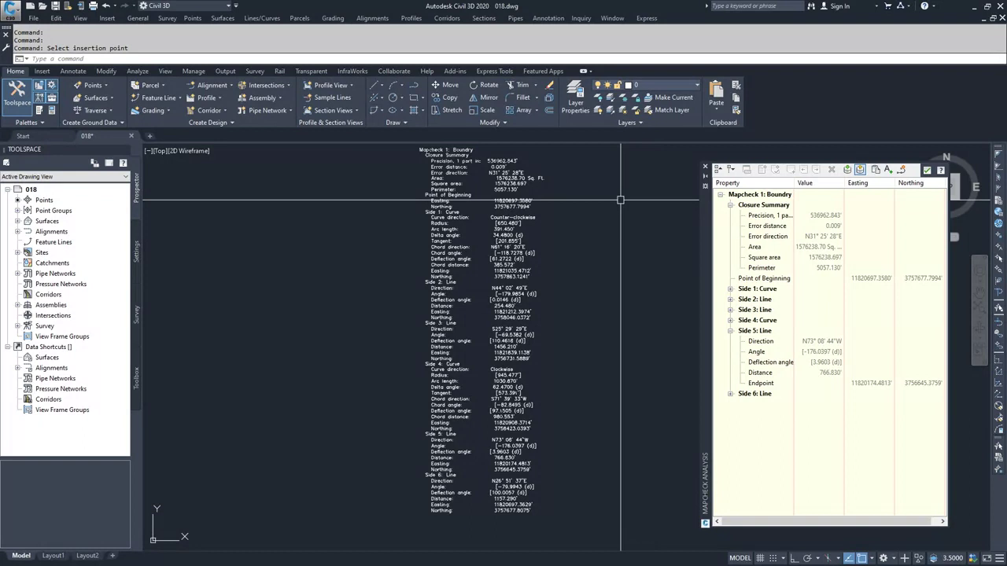
Launch a blank, untitled Notepad document with the NOTEPAD command
text(NOTEPad)
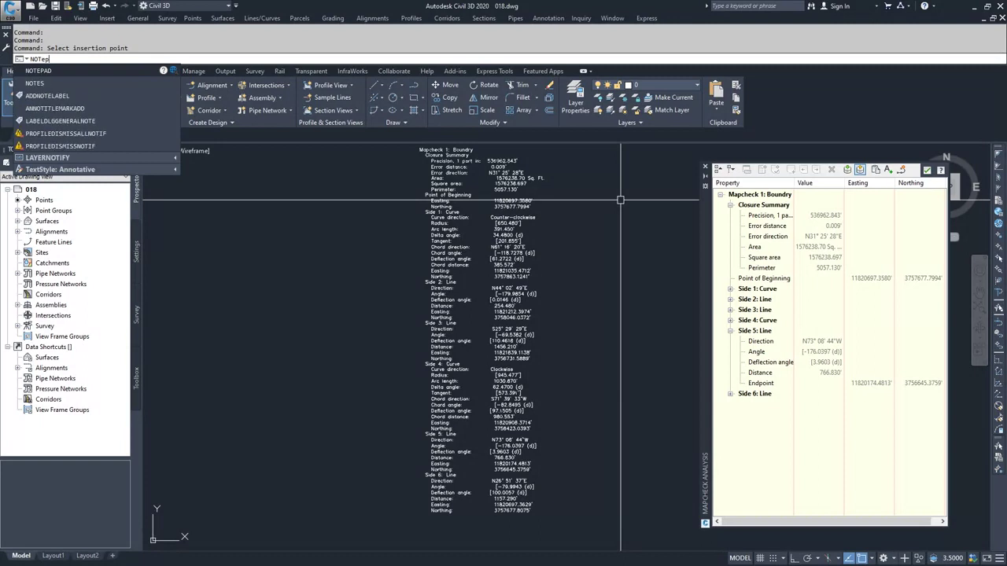
key(Return)
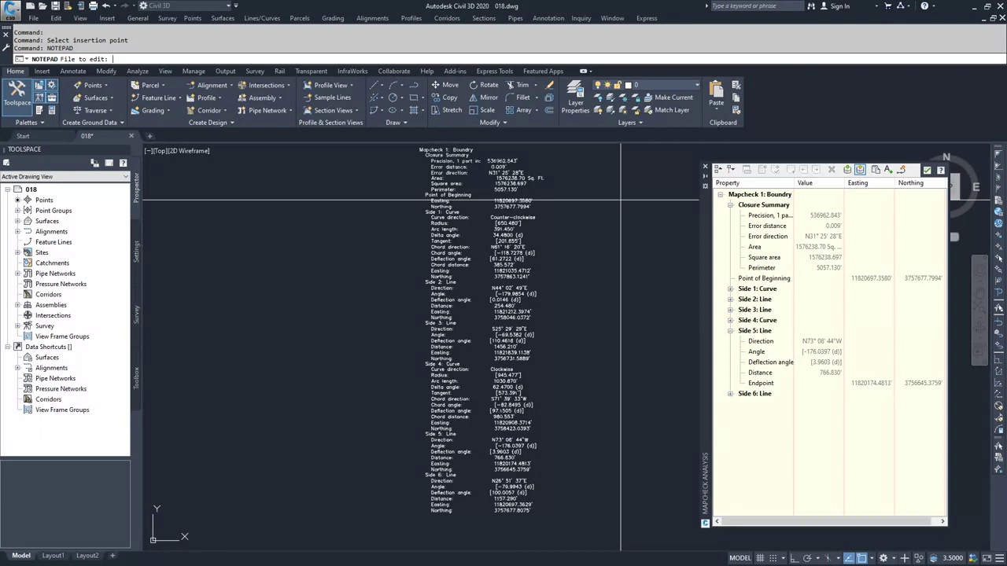
key(Return)
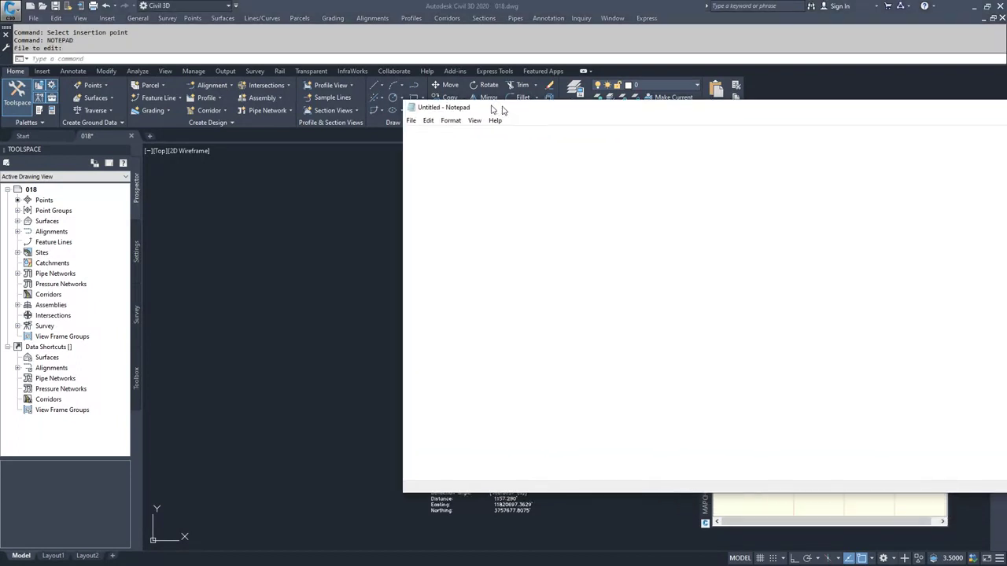
Paste the Boundry mapcheck report, through Side 6, into the untitled Notepad document
drag(264, 93, 222, 92)
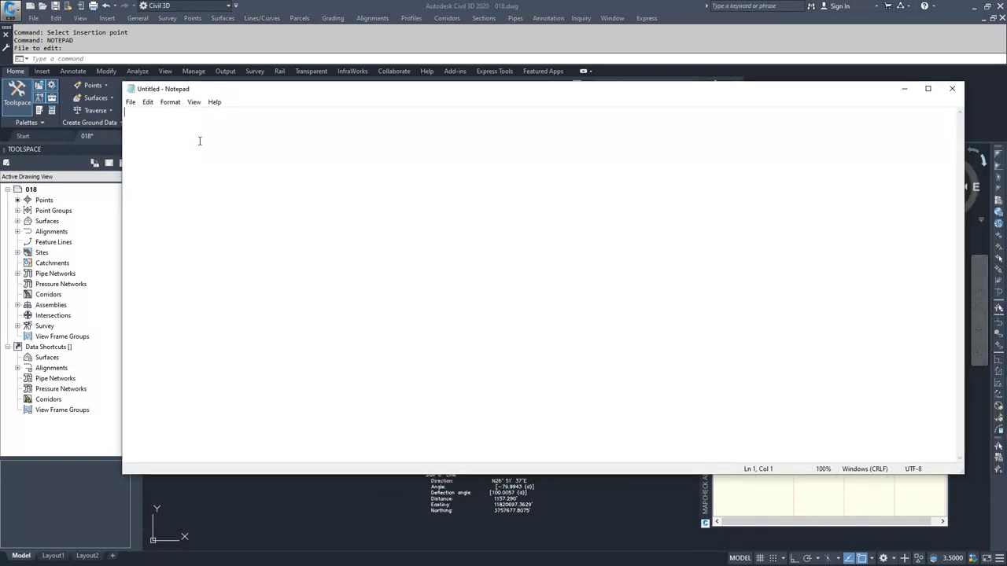
key(ctrl+v)
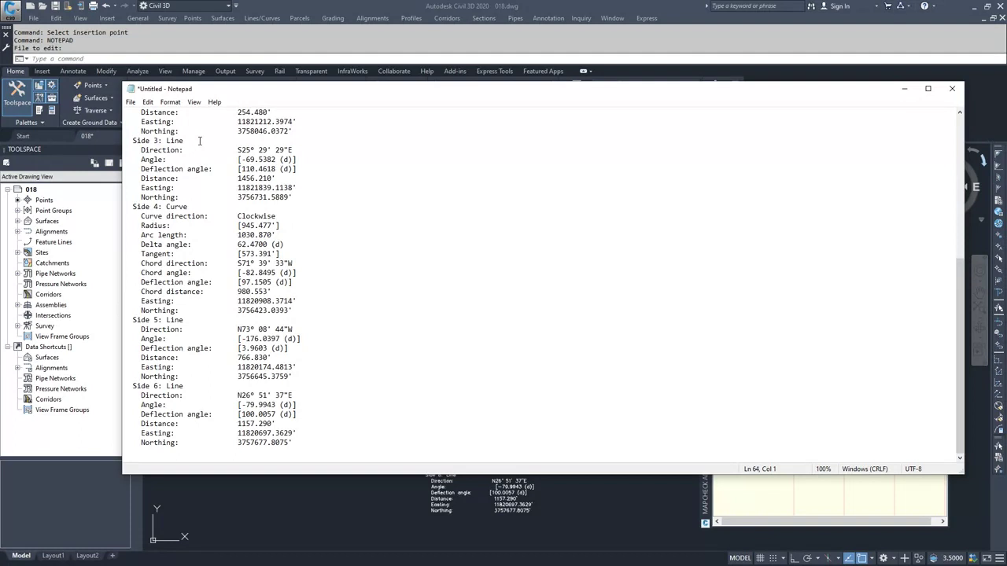
drag(958, 328, 905, 186)
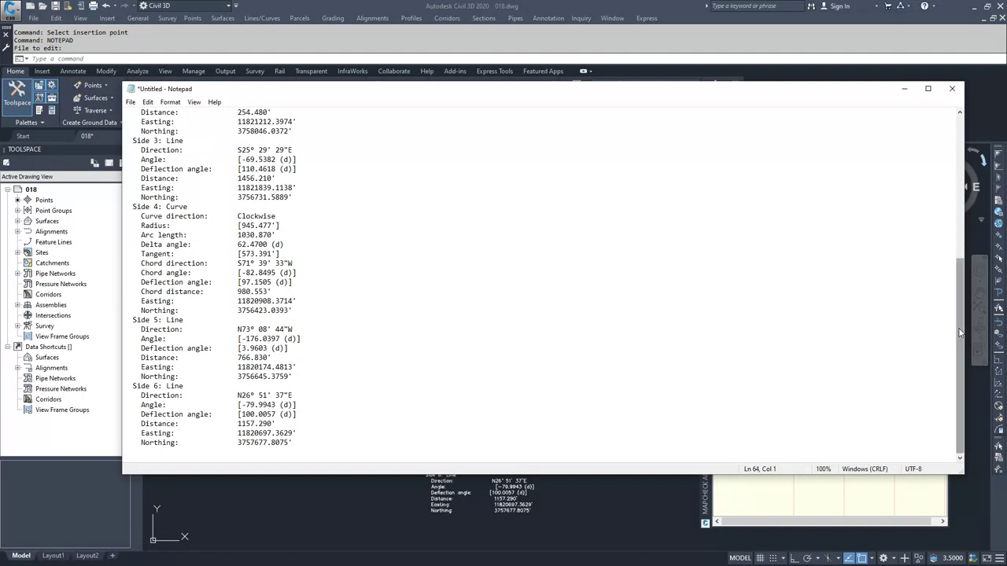